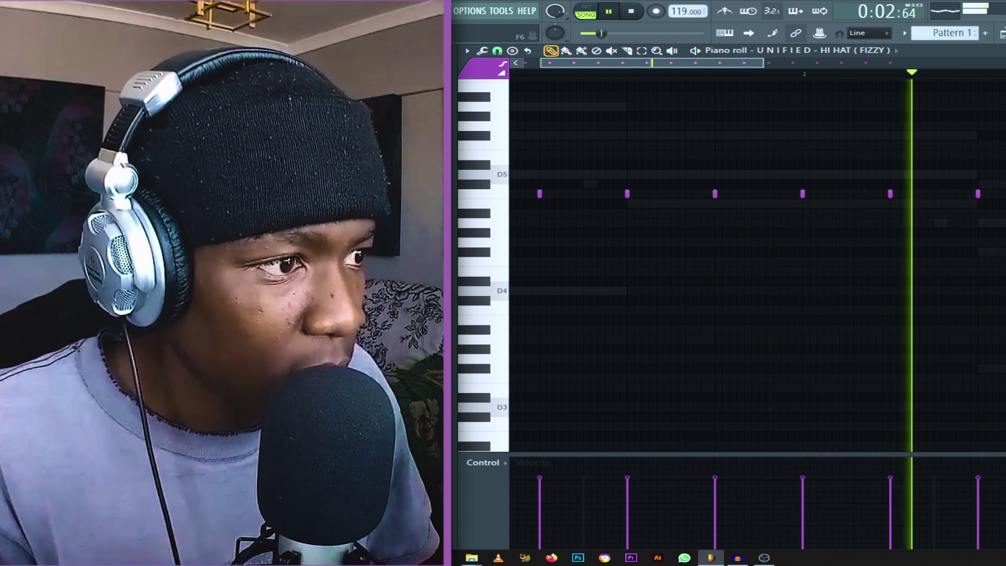
Step: Lower the velocity of every second hi-hat note across the whole pattern
key("alt+F8")
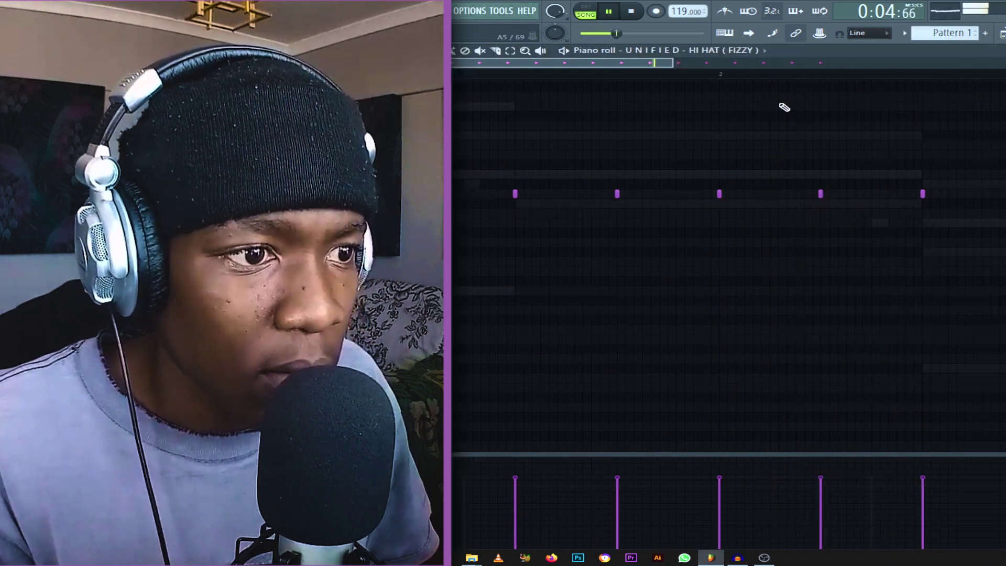
scroll(792, 83, "down", 3)
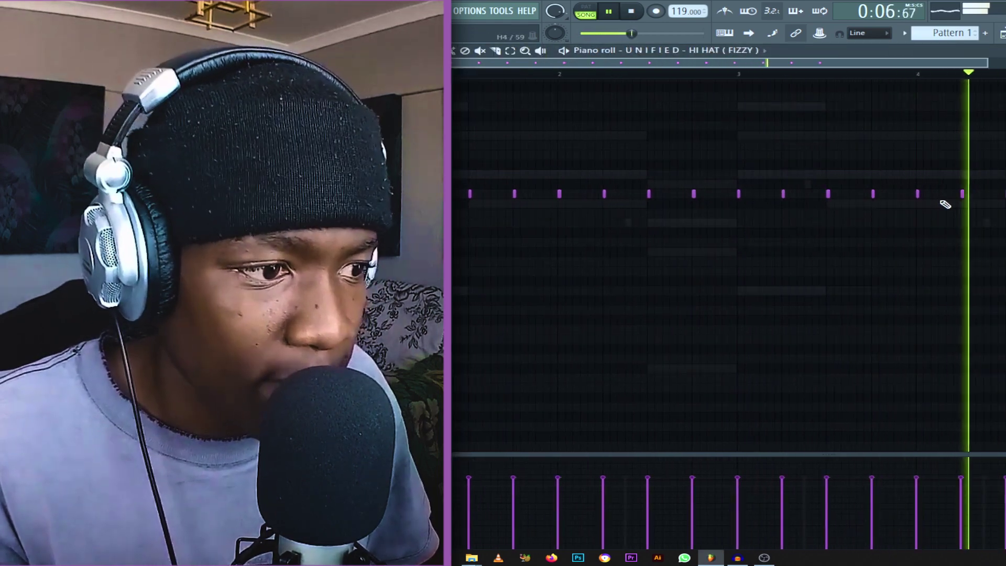
key("ctrl+a")
left_click_drag(1003, 193, 1005, 194, "shift")
scroll(1005, 202, "down", 5, "alt")
scroll(1005, 202, "down", 2, "alt")
key("ctrl+d")
left_click_drag(985, 68, 599, 111)
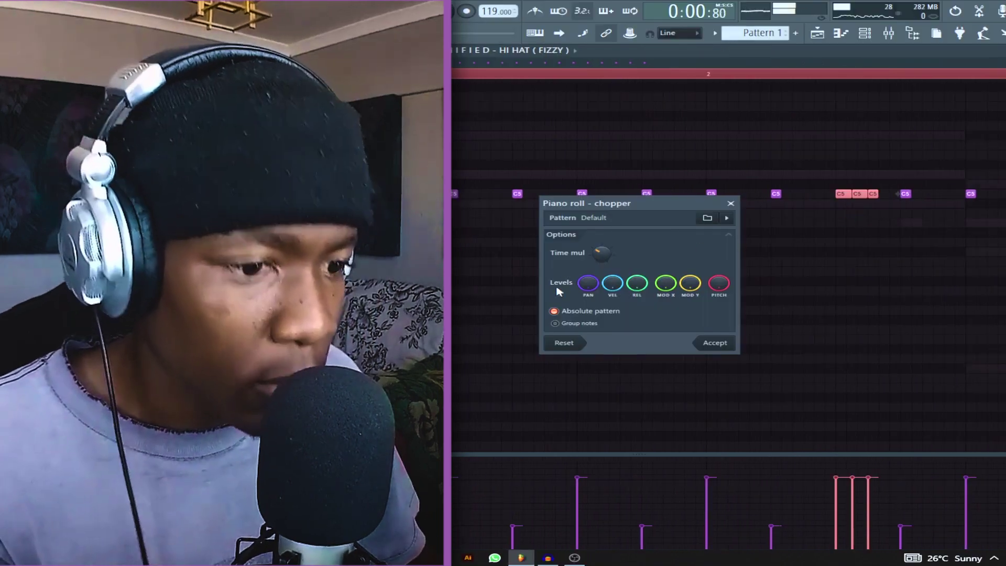
Step: Chop the hi-hat hit on beat 2 of bar 2 into three notes and shape their velocities into a rising ramp
left_click(712, 344)
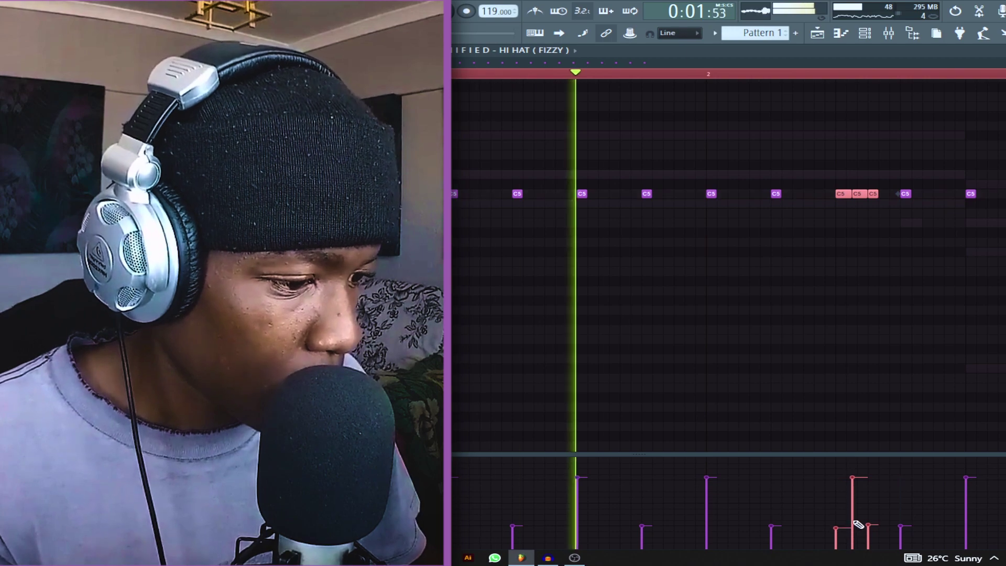
left_click_drag(836, 528, 871, 479)
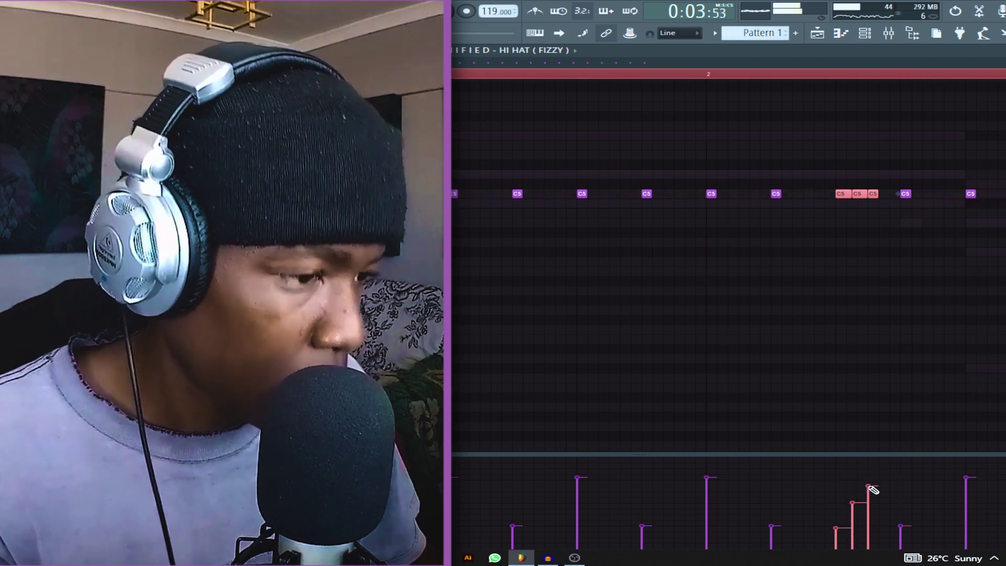
left_click(837, 516)
left_click(936, 415, "ctrl")
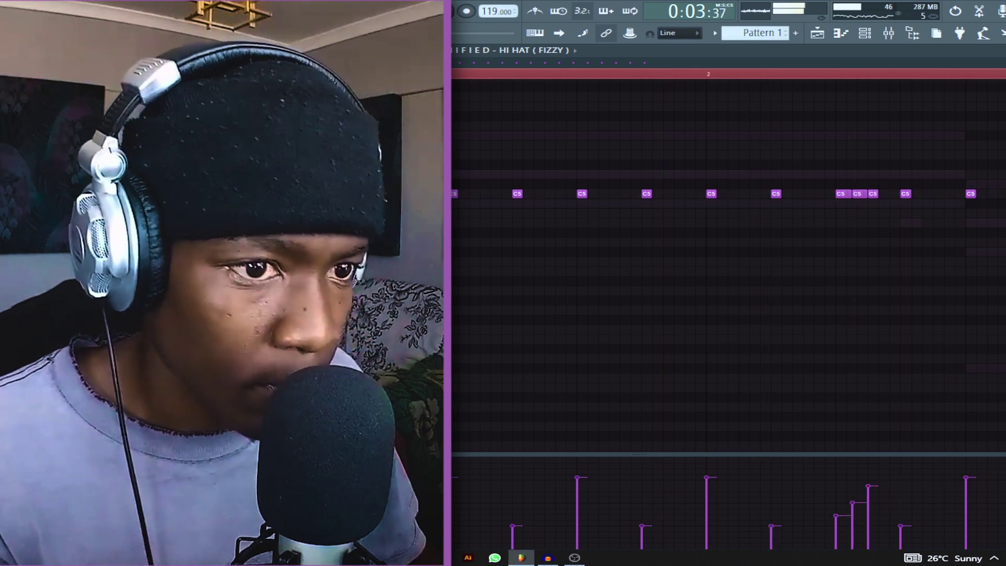
Step: Add an extra hi-hat hit near the end of bar 2 and play the pattern back
scroll(554, 78, "down", 2)
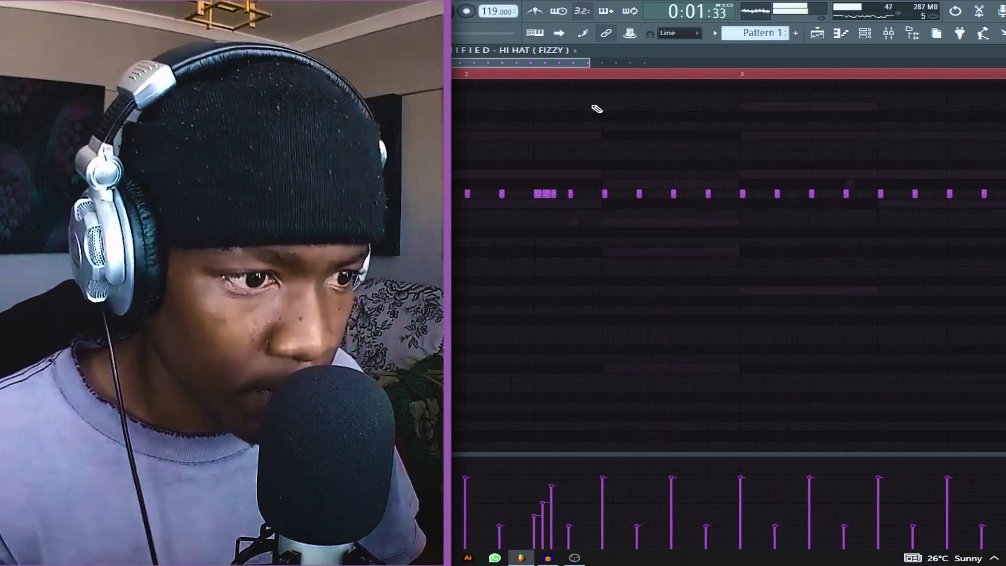
key("space")
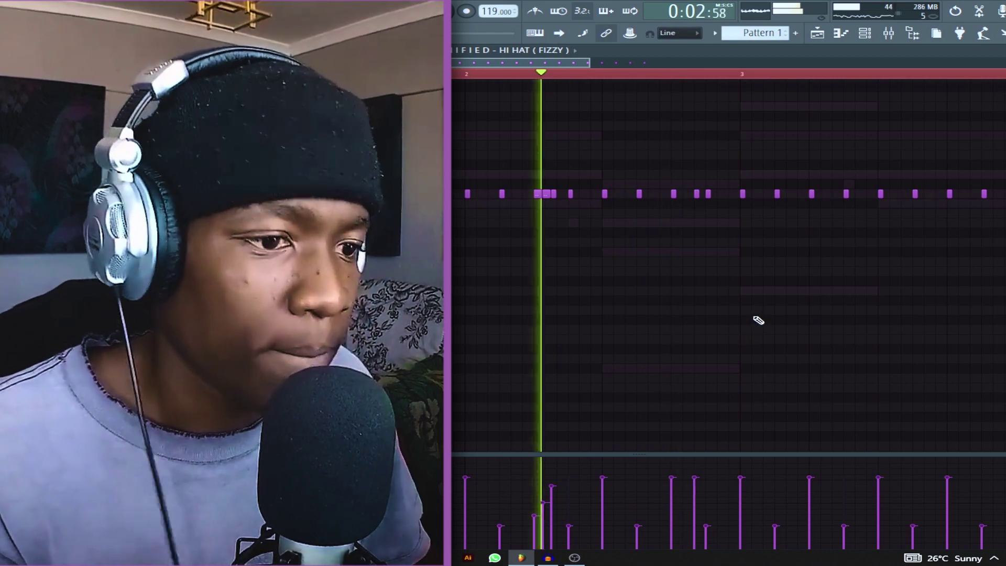
key("space")
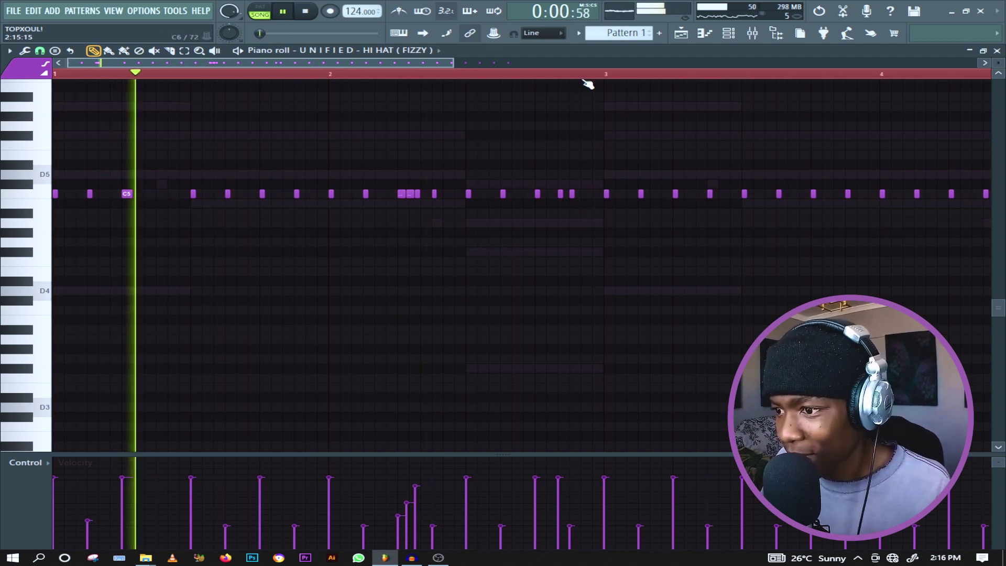
Step: Delete the hi-hat notes from bar 3 onward and duplicate the first two bars into bars 3 and 4
scroll(587, 83, "down", 3)
left_click_drag(805, 160, 407, 233)
key("Delete")
key("space")
left_click_drag(54, 74, 441, 68)
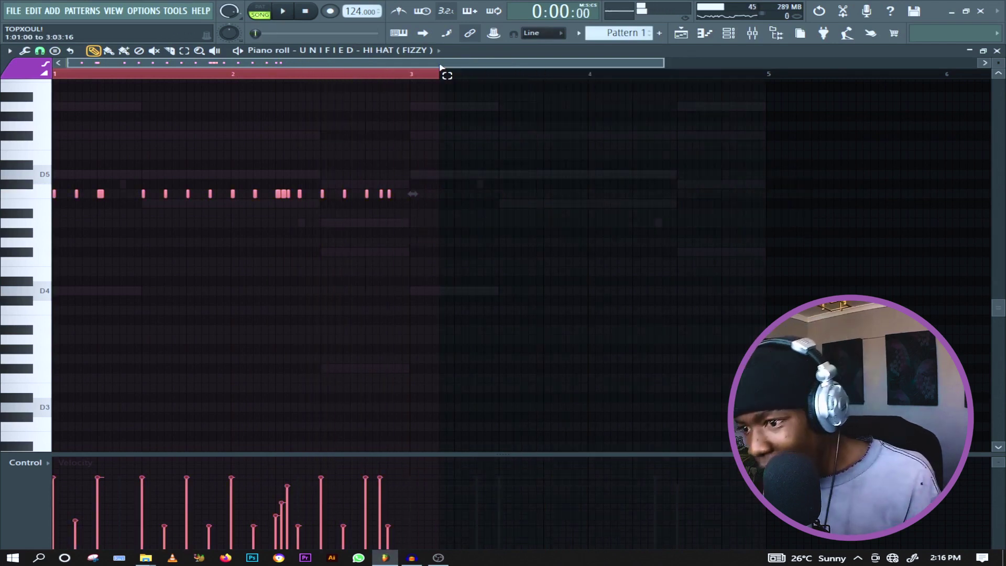
scroll(419, 69, "up", 5)
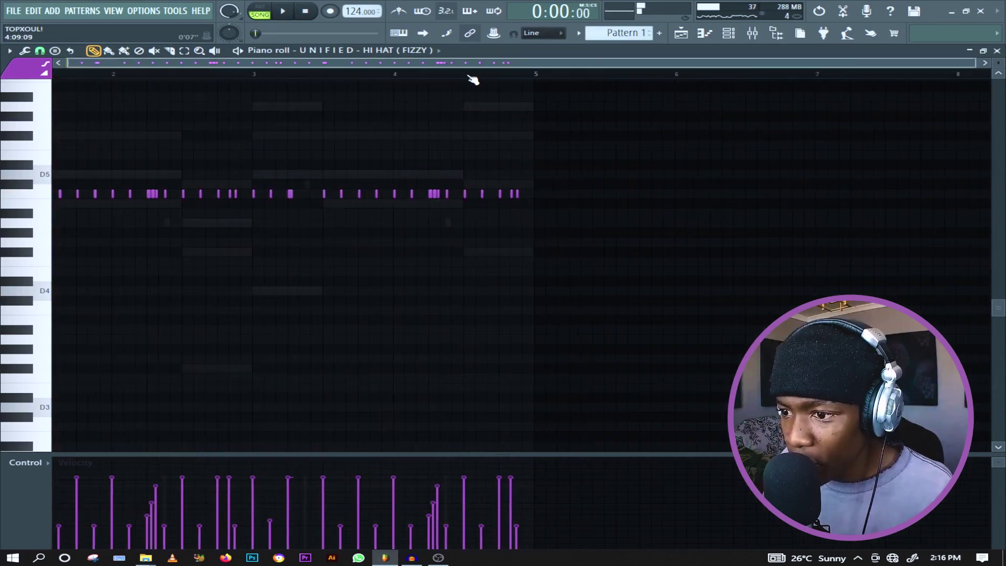
scroll(471, 78, "up", 3)
scroll(471, 78, "down", 3)
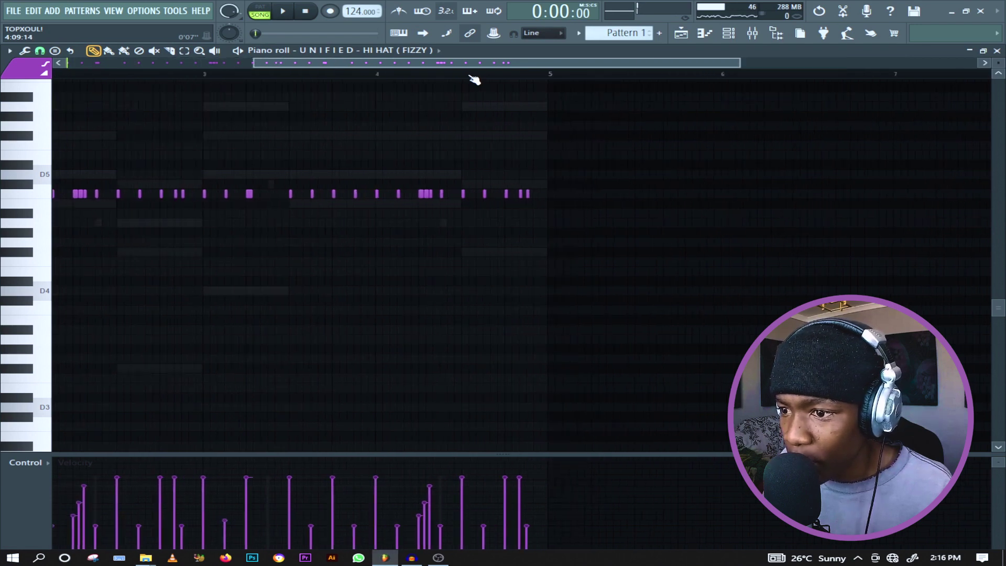
Step: Replace the second hi-hat hit in the last half of bar 4 with a slightly delayed one and add a closing hit before bar 5
scroll(487, 78, "up", 3)
right_click(471, 194)
key("space")
left_click(479, 194)
key("space")
key("space")
key("space")
key("space")
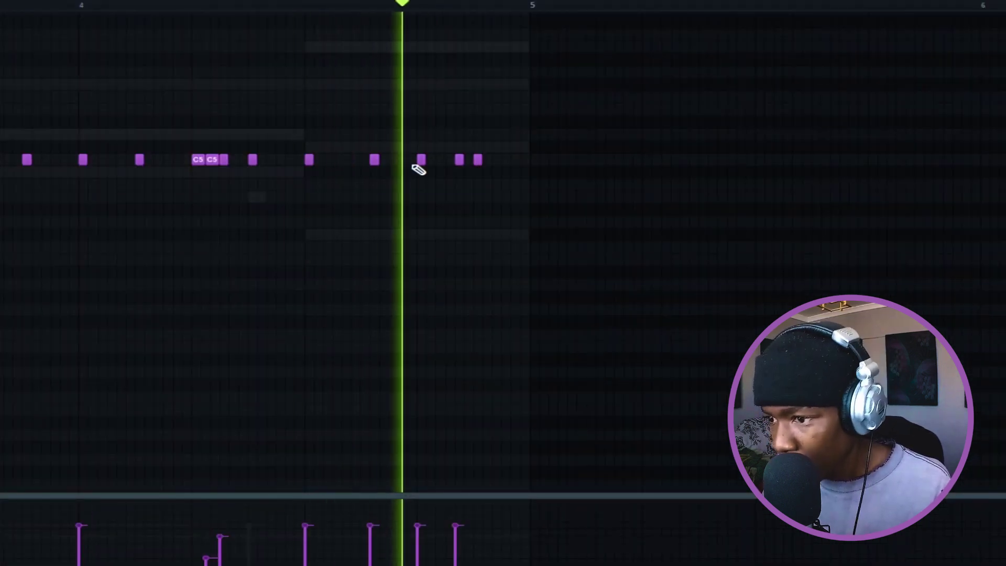
left_click(495, 159)
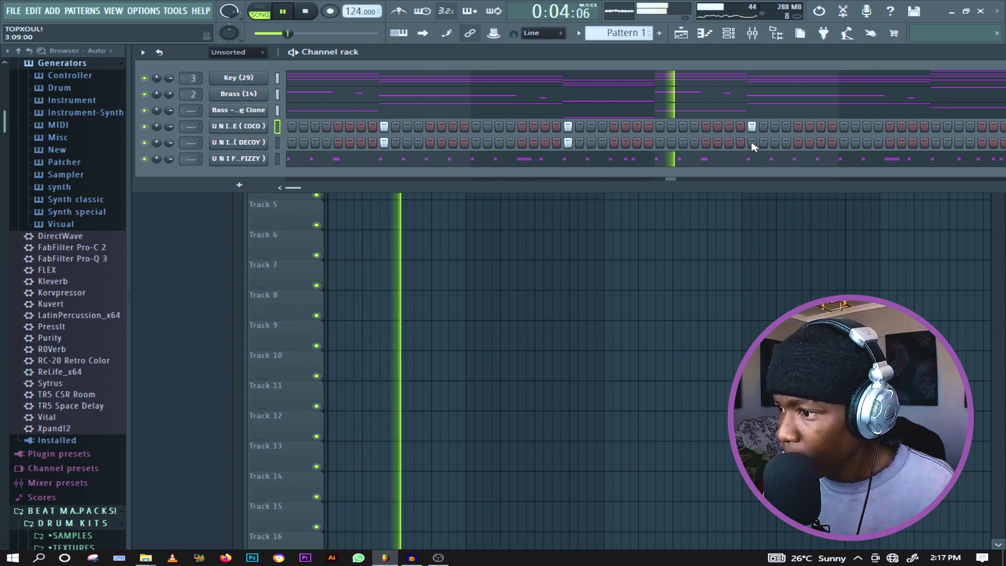
Step: Add the fourth hit to the COCO and DECOY rows, and swap the DECOY snare for the SKIN sample
left_click(936, 126)
left_click(936, 143)
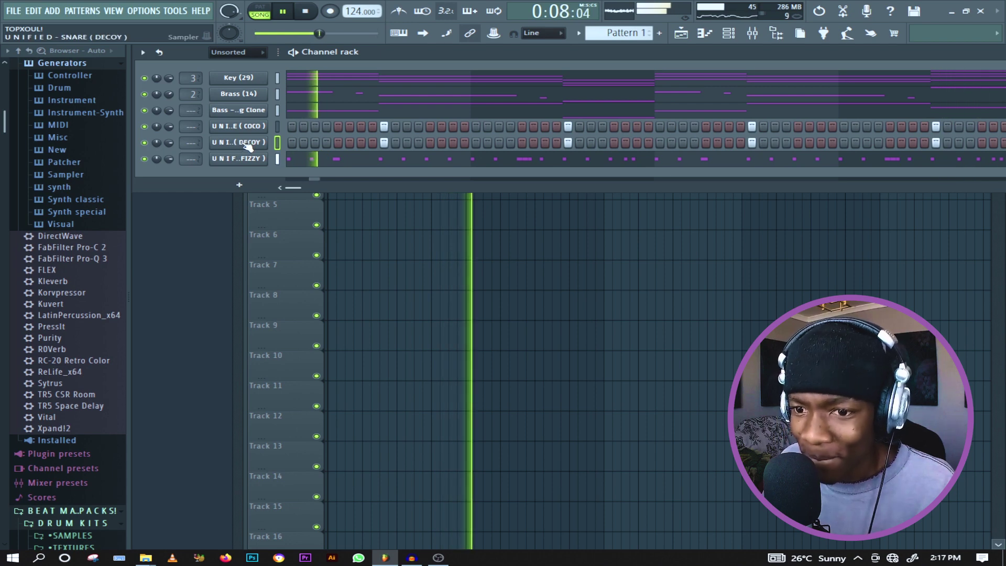
scroll(47, 256, "down", 15)
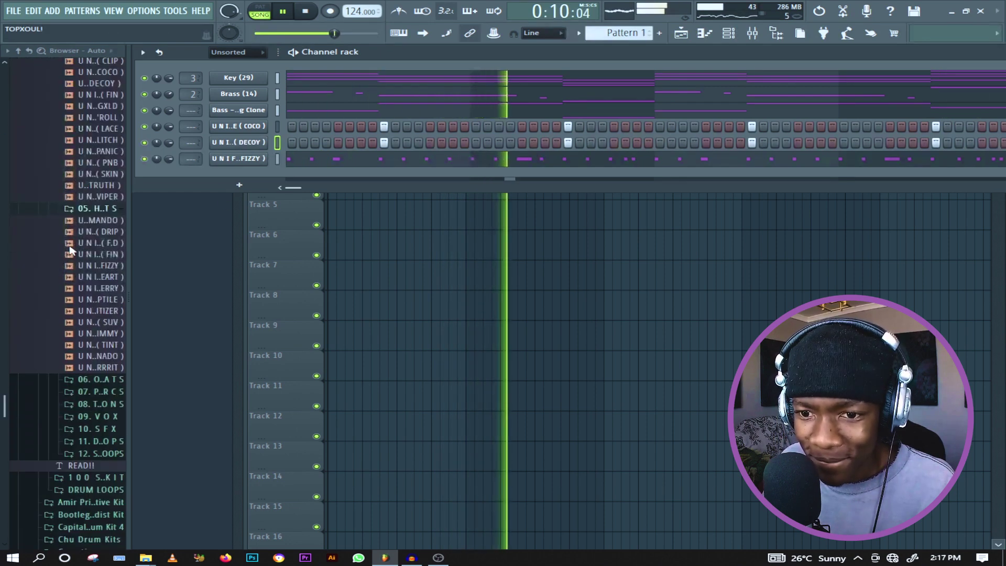
scroll(88, 209, "up", 4)
key("space")
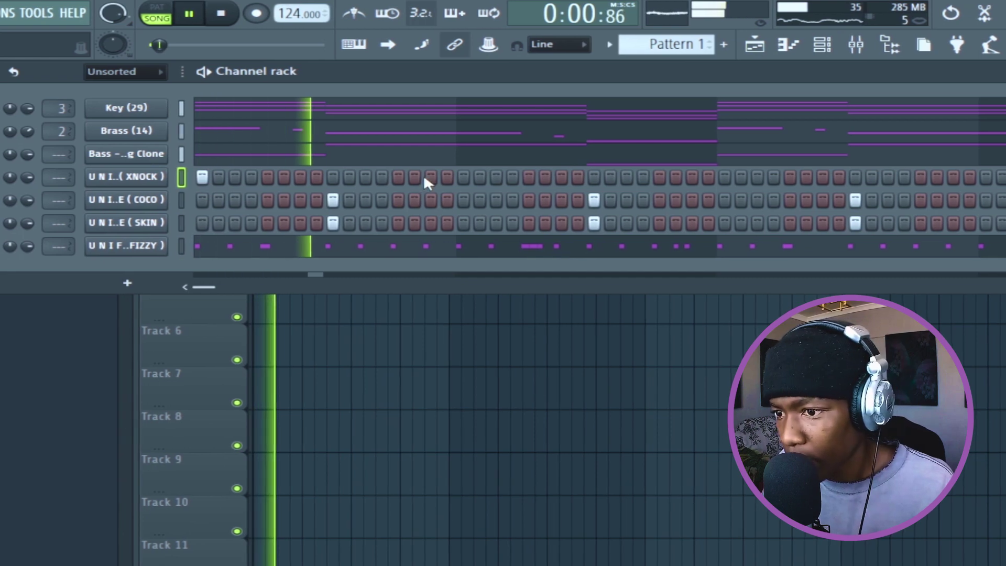
Step: Program the XNOCK row with additional hits on steps 13, 21, 27, 33 and 51
left_click(430, 126)
left_click(525, 177)
left_click(655, 177)
left_click(593, 178)
left_click(609, 178)
right_click(594, 177)
right_click(642, 177)
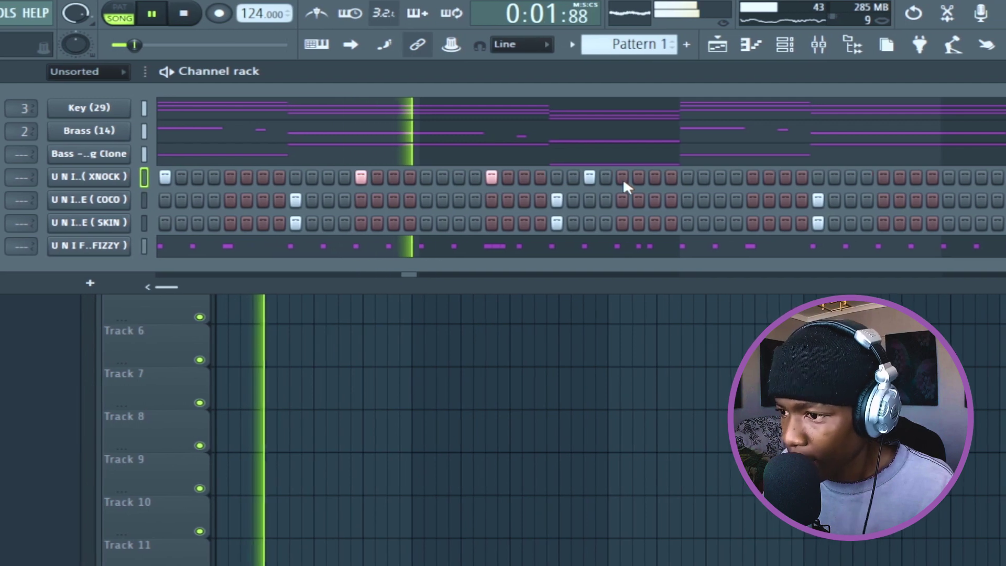
left_click(687, 178)
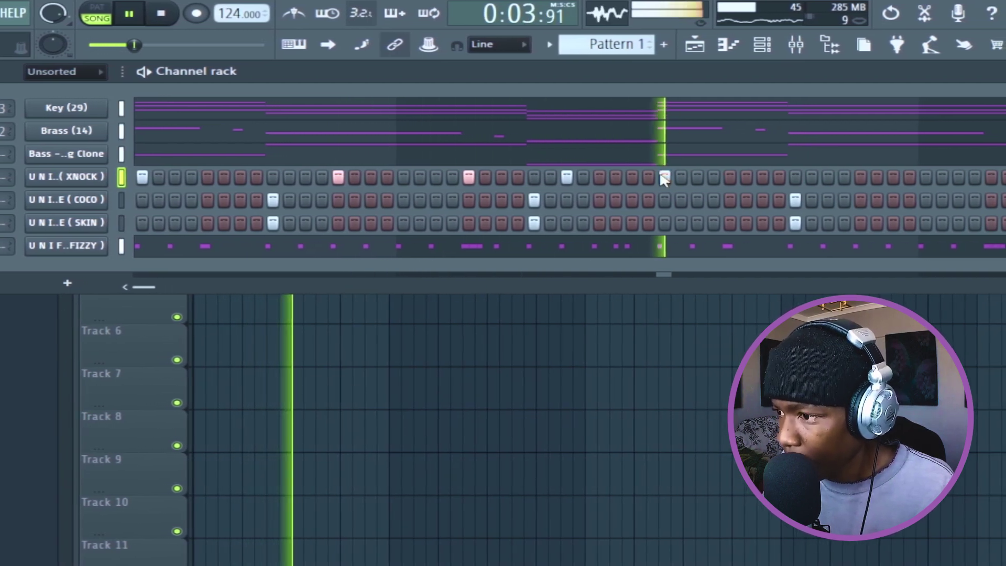
left_click(937, 177)
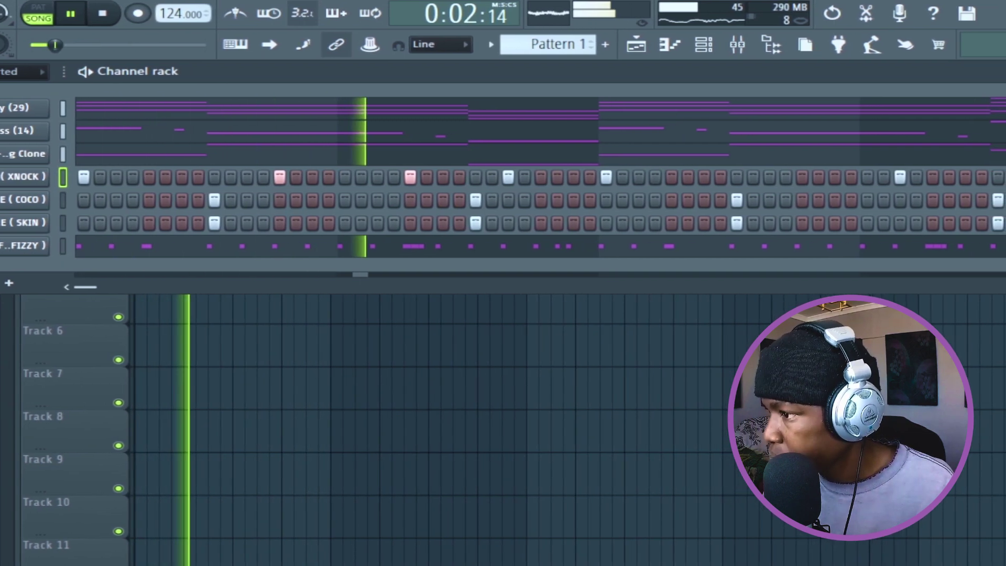
Step: Write a four-bar bassline for the 808 (BLAZE) channel in the piano roll using D5, H4 and F#4 notes
left_click(11, 178)
left_click(403, 266)
mouse_move(397, 298)
left_mouse_down()
mouse_move(397, 278)
mouse_move(397, 298)
left_mouse_up()
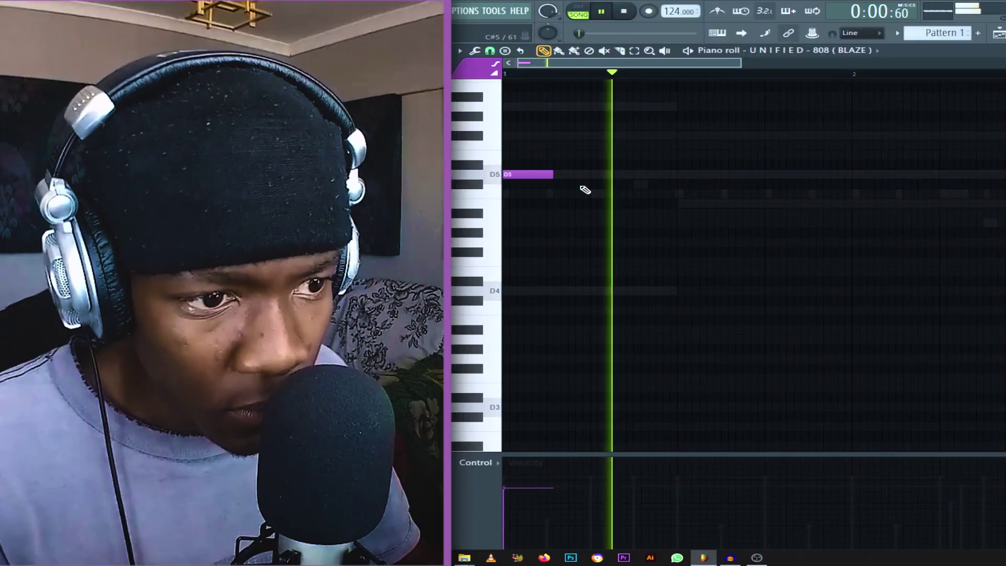
key("space")
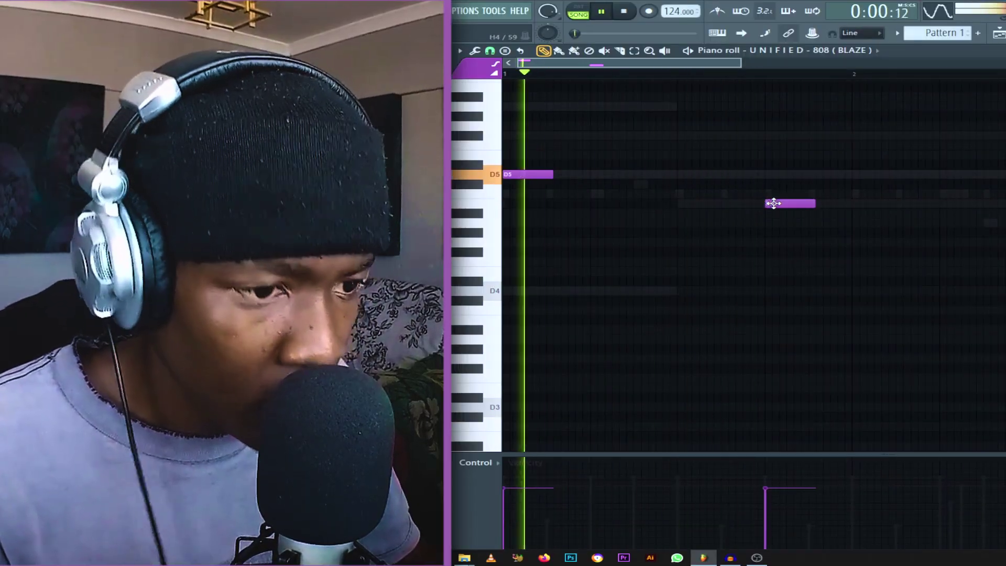
left_click_drag(774, 203, 854, 206)
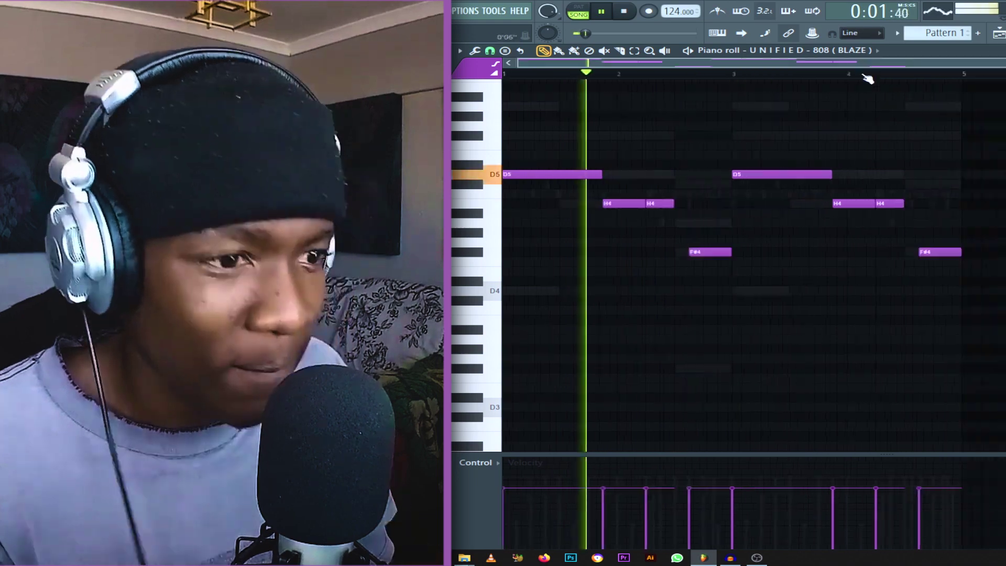
Step: Raise the last F#4 note of the 808 bassline by one octave to F#5
scroll(864, 75, "down", 1)
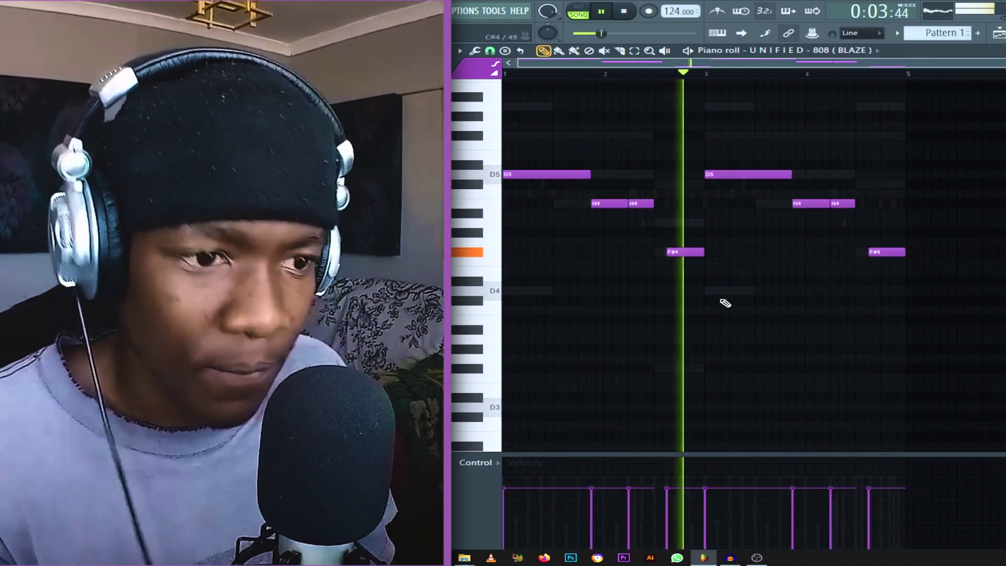
left_click(872, 253)
key("ctrl+Up")
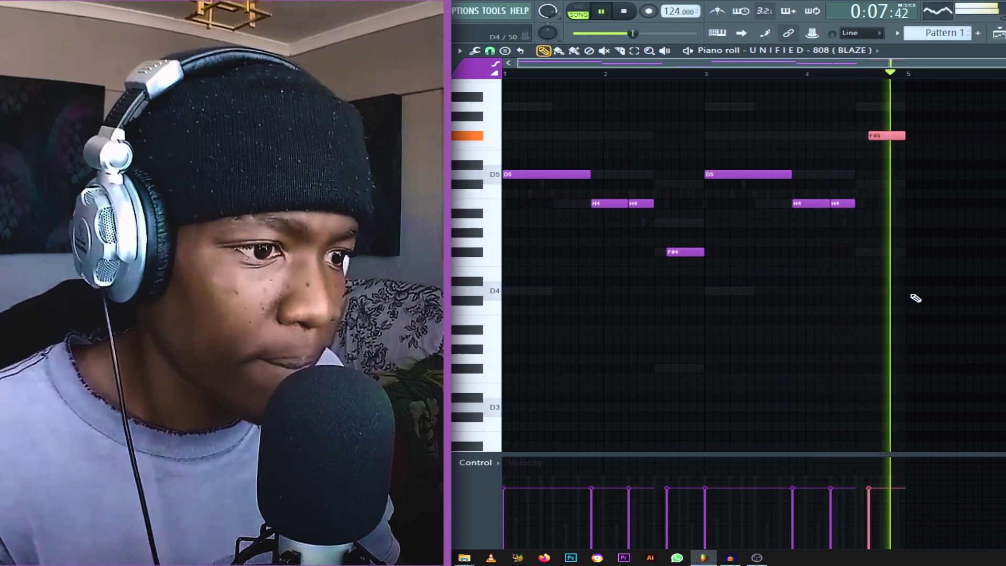
key("space")
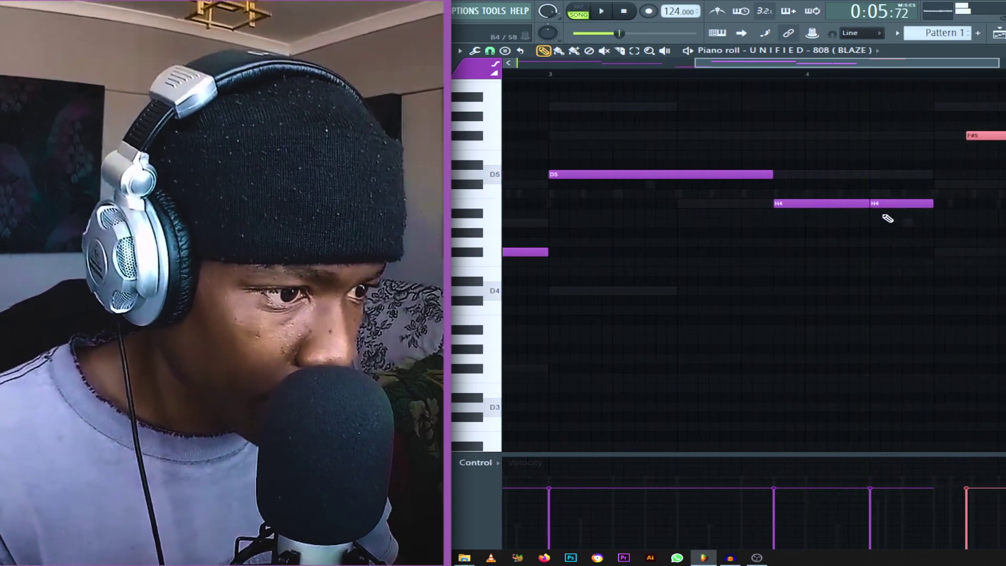
Step: Shift the second H4 note in bar 4 later, then slice it in half and delete the second part
key("space")
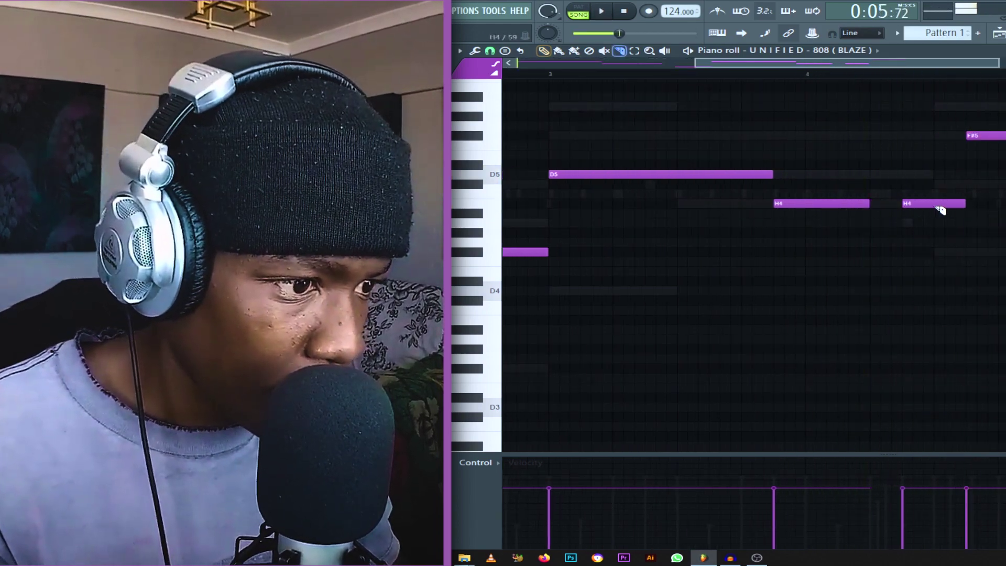
left_click(933, 203)
key("space")
scroll(943, 201, "up", 1)
key("p")
right_click(953, 232)
key("space")
key("space")
Step: Place a short copy of the H4 note directly before the F#5 note and audition it
left_click_drag(917, 235, 967, 233, "shift")
key("space")
key("space")
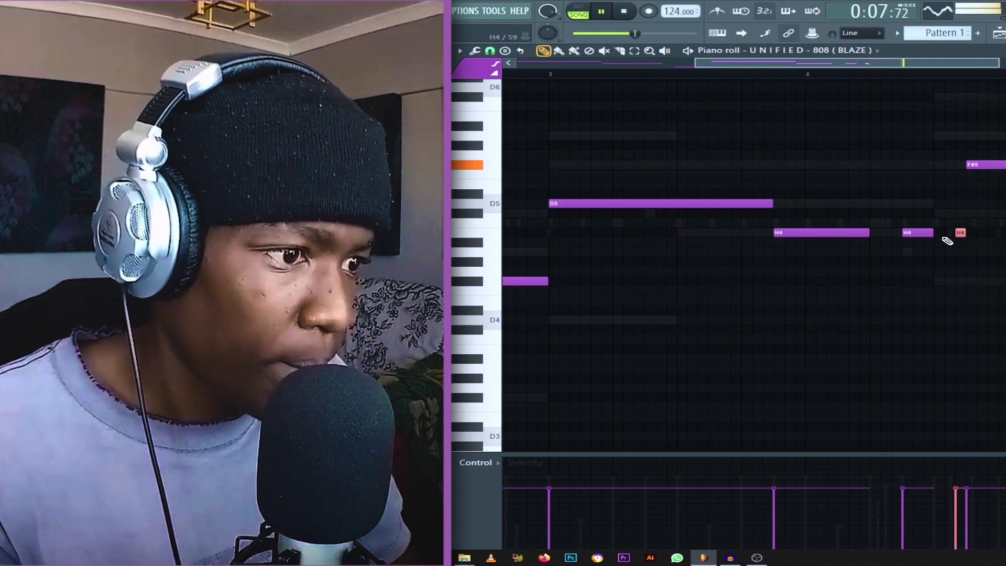
key("space")
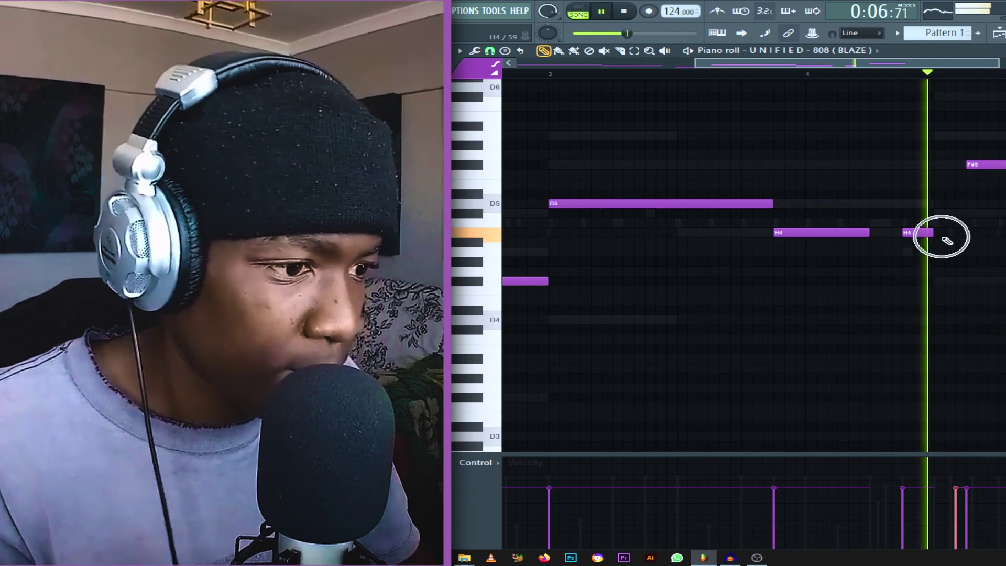
Step: Raise the short 808 note before the F#5 to H6 and move it slightly earlier
scroll(946, 241, "up", 2)
scroll(946, 240, "up", 1)
key("space")
key("space")
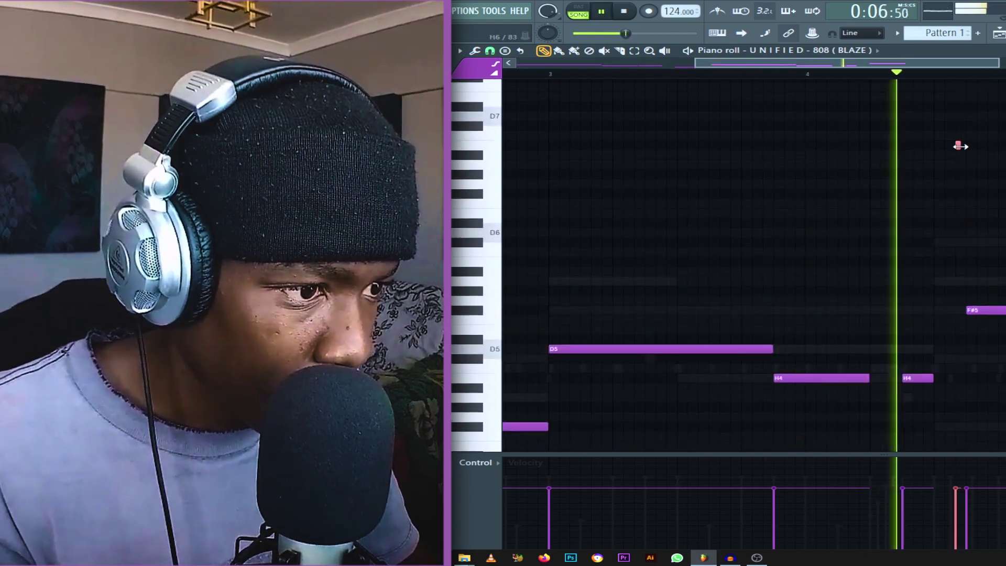
key("space")
left_click_drag(957, 145, 947, 145)
key("space")
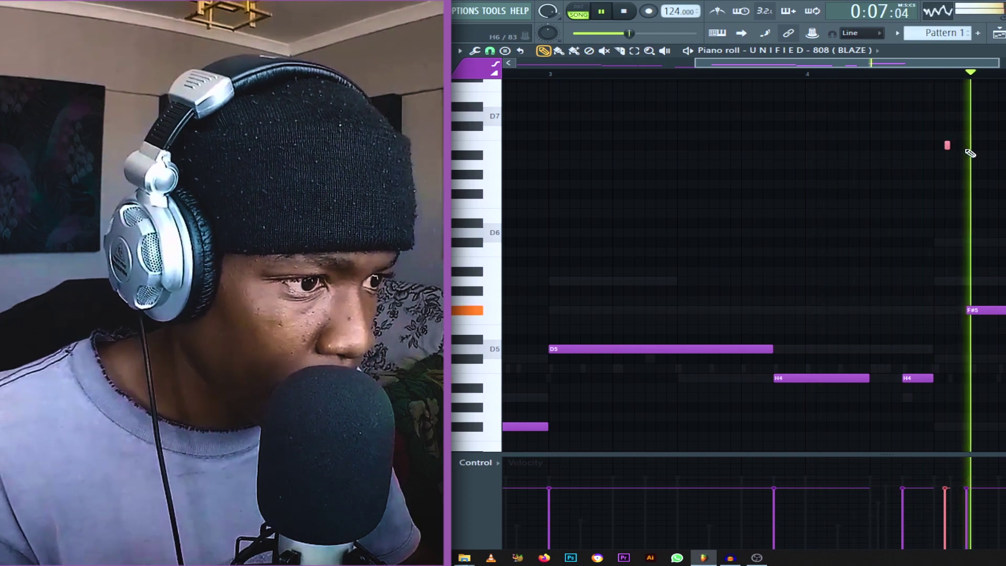
key("space")
key("space")
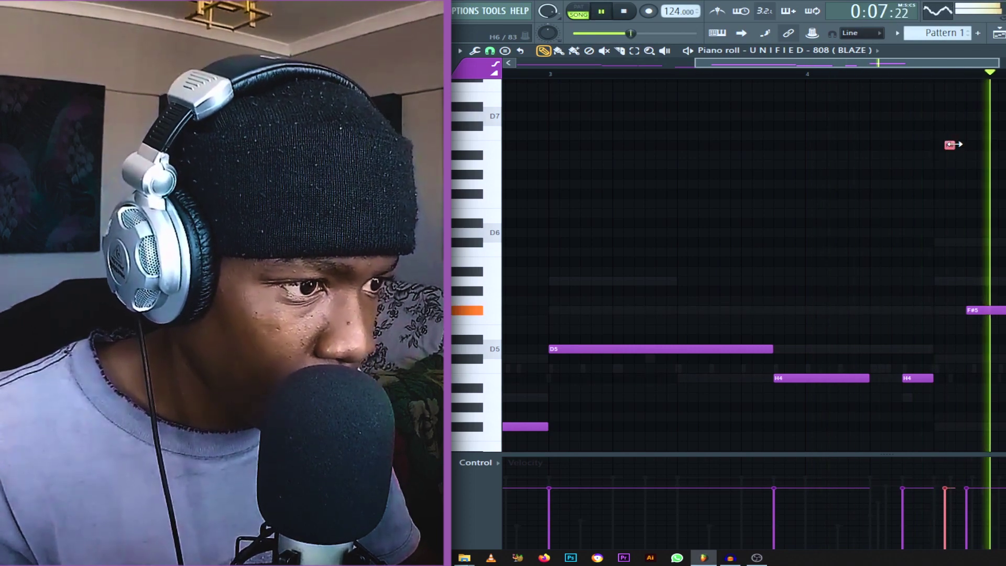
Step: Move the short 808 note back to the end of the last H4 note and set its pitch to C6
left_click_drag(949, 145, 938, 135)
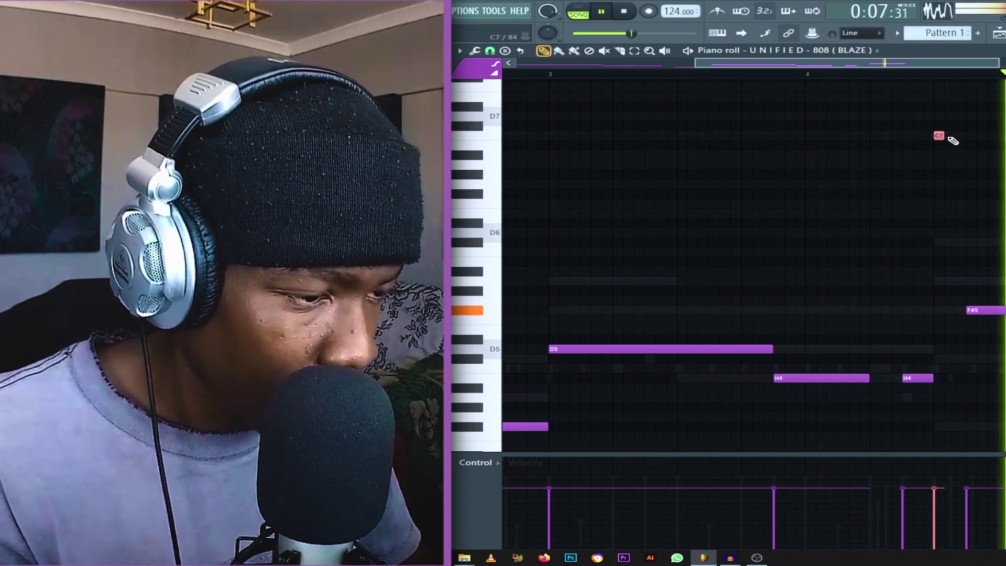
key("ctrl+Down")
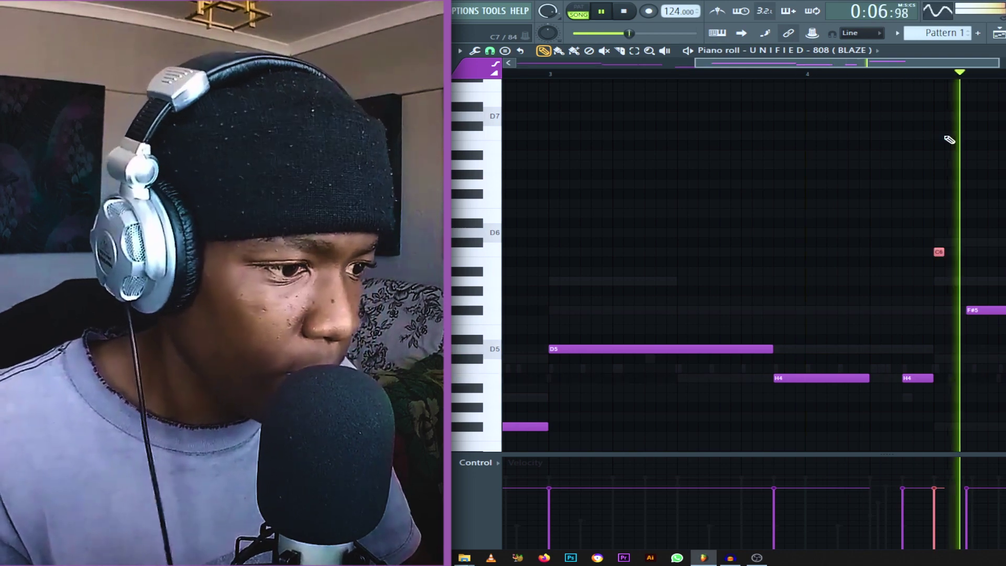
scroll(980, 88, "down", 3)
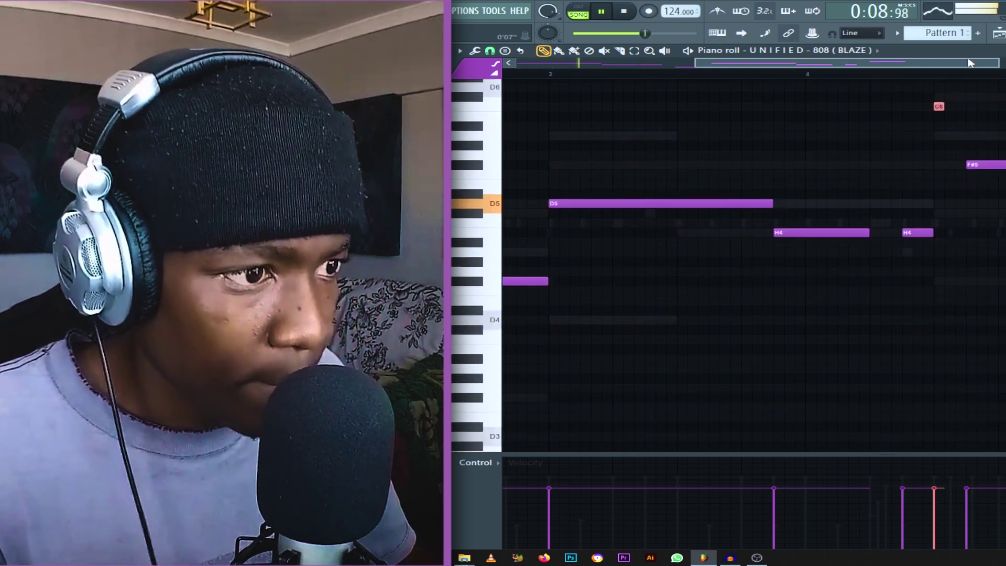
Step: Replace the XNOCK channel's sample with the SAPS kick from the UNI kit and play the beat to check it
scroll(987, 77, "down", 3)
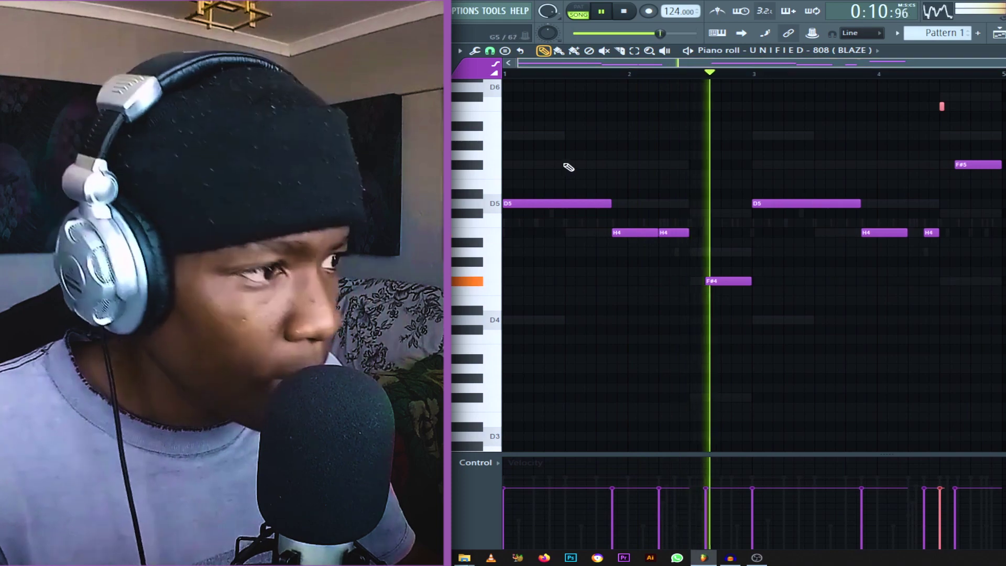
key("F7")
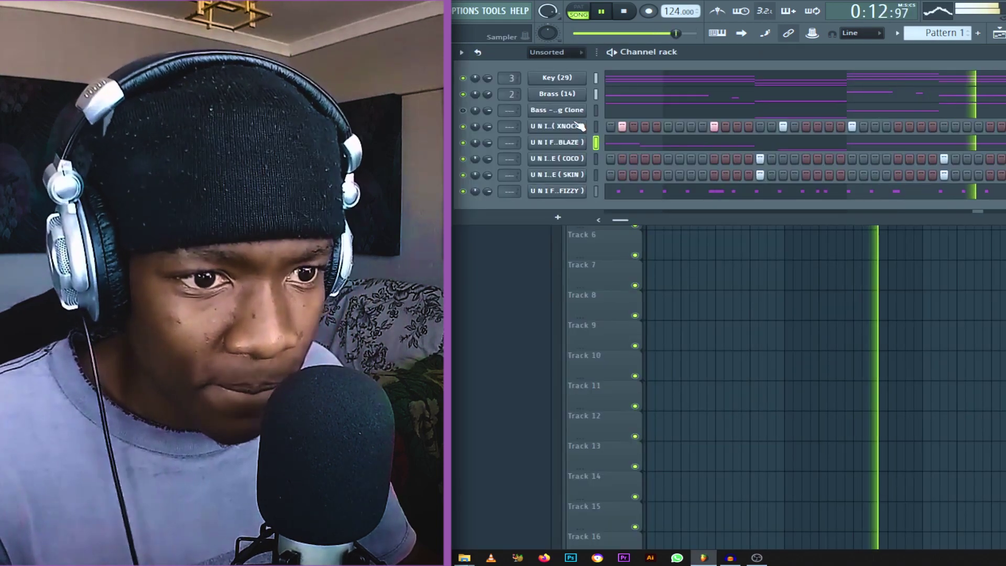
left_click(583, 126)
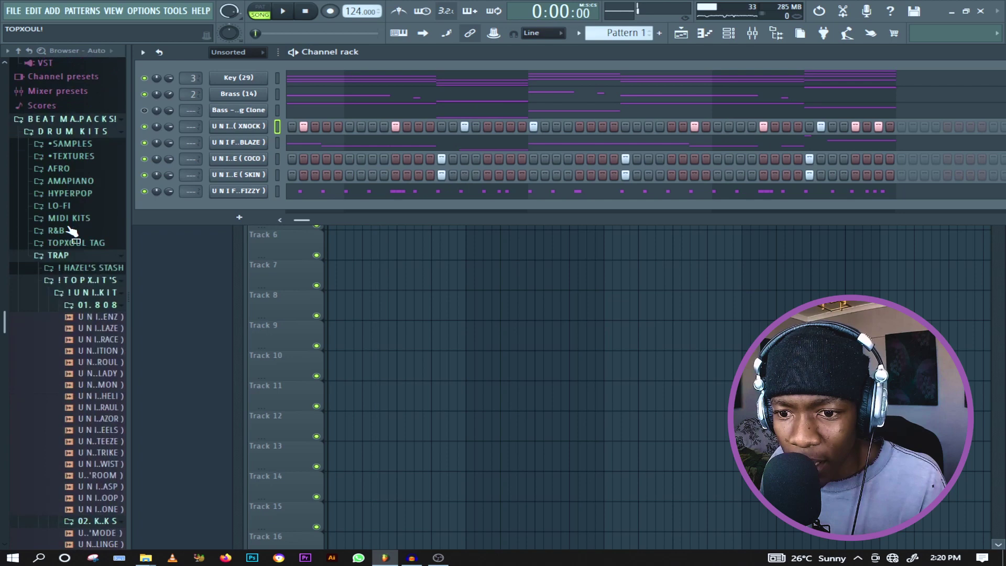
scroll(97, 226, "down", 5)
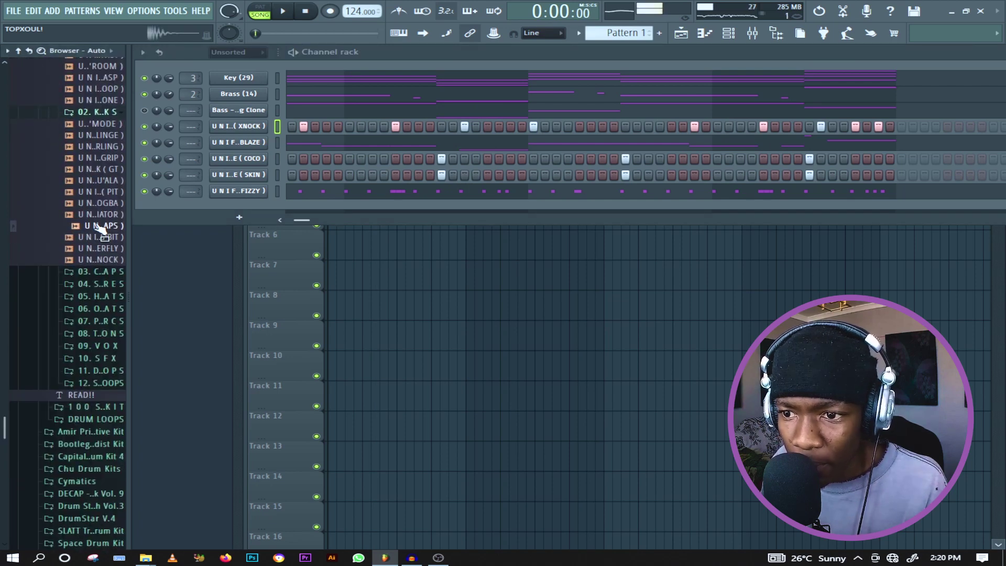
left_click_drag(100, 226, 243, 133)
key("space")
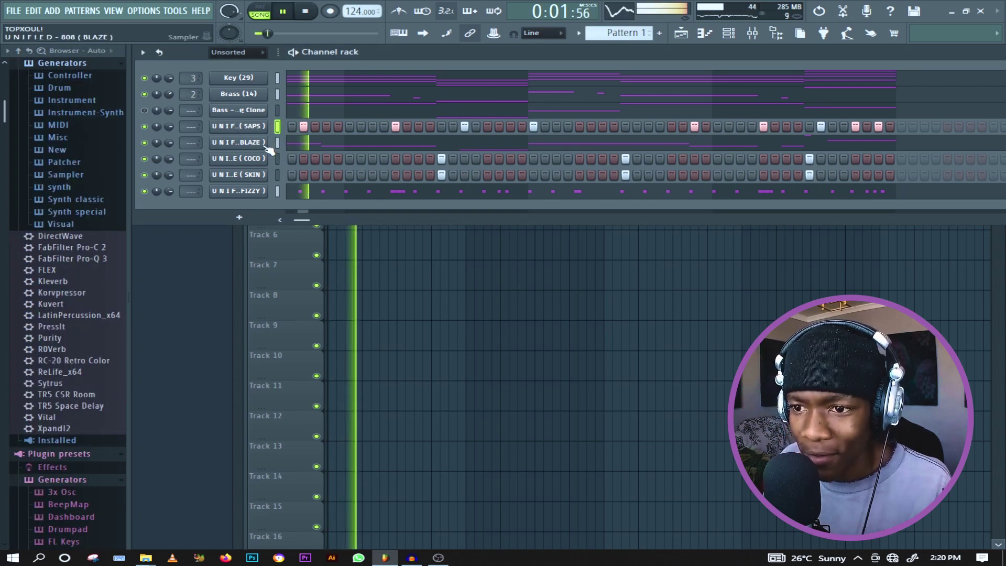
left_click_drag(304, 223, 251, 223)
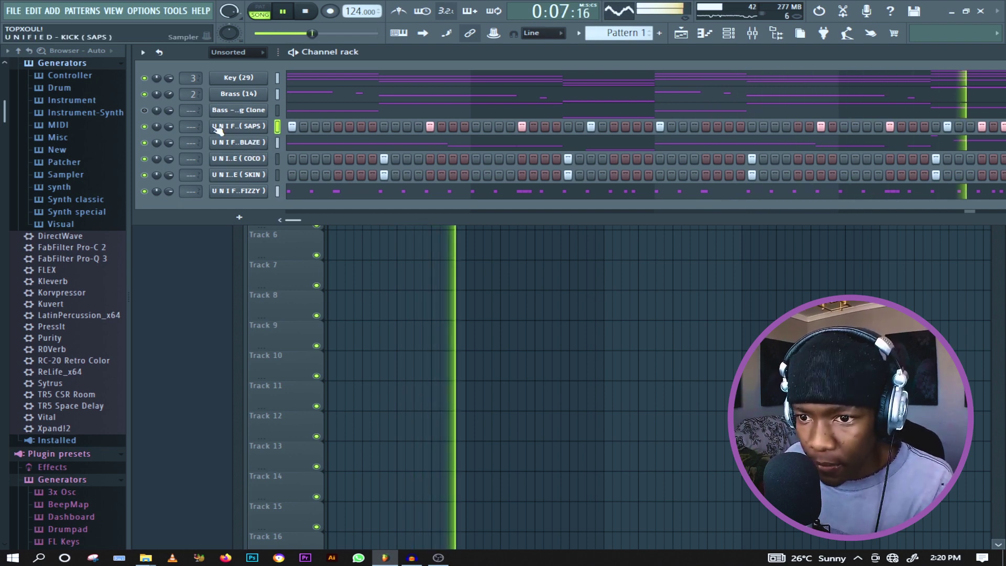
Step: Copy the Pattern 1 clips to bar 9 in the playlist, play them, and make one clip an independent pattern
left_click(401, 283)
right_click(428, 288)
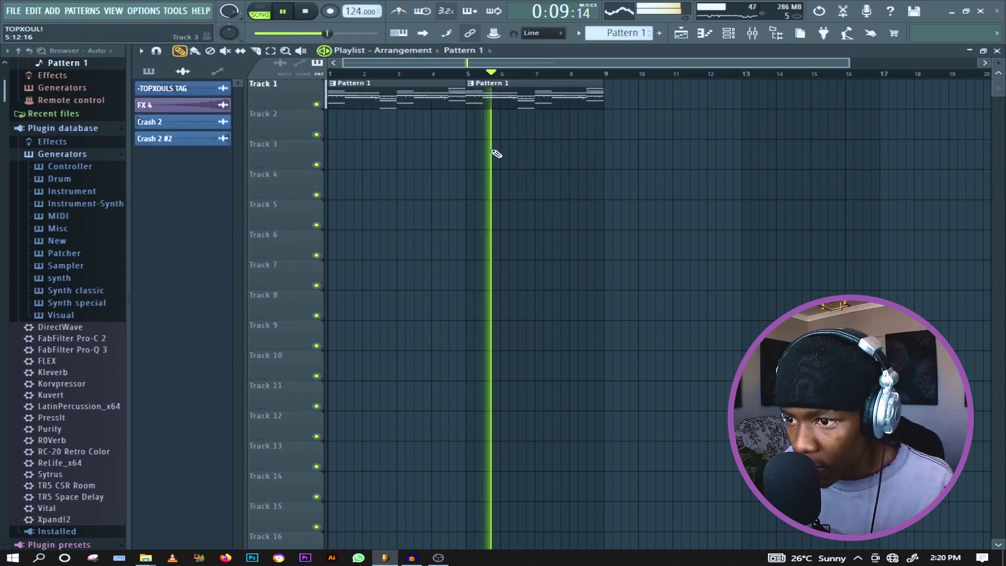
key("ctrl+a")
mouse_move(377, 102)
left_mouse_down()
mouse_move(613, 178)
mouse_move(657, 130)
left_mouse_up()
key("space")
left_click(332, 83)
left_click(401, 154)
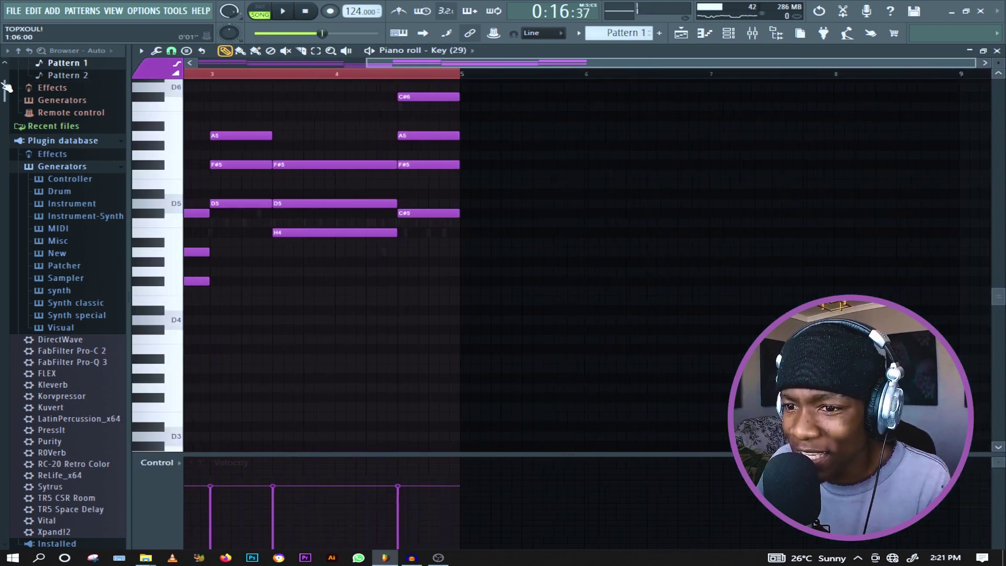
Step: Transpose the Key (29), Brass (14) and BLAZE 808 channels by -2 semitones and play the result
left_click(729, 33)
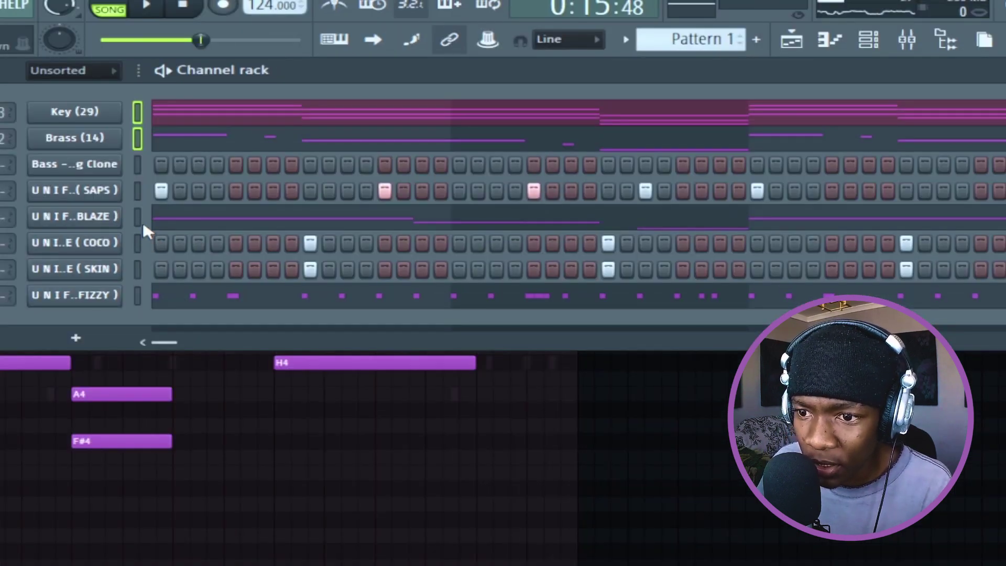
left_click(137, 216)
left_click(0, 71)
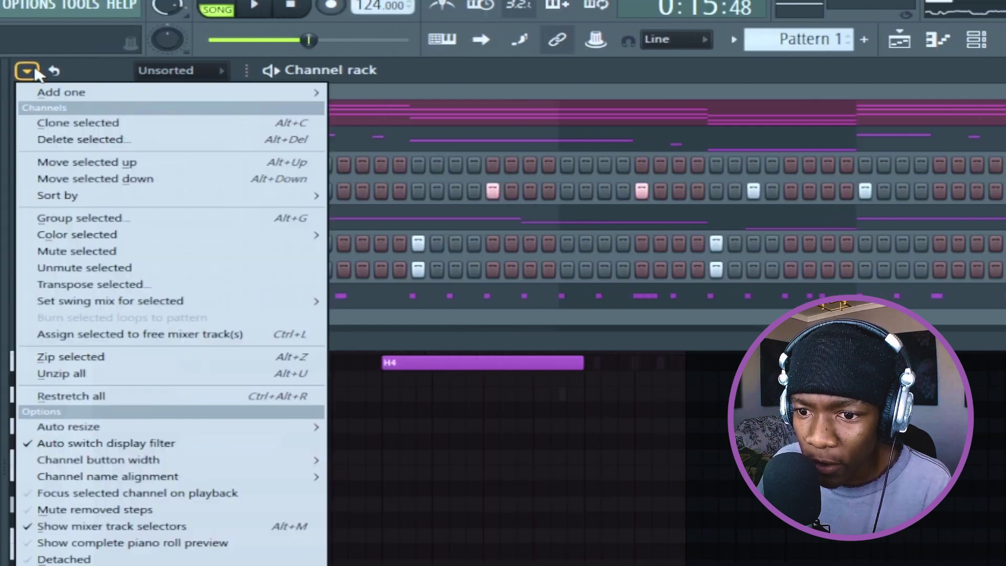
left_click(94, 285)
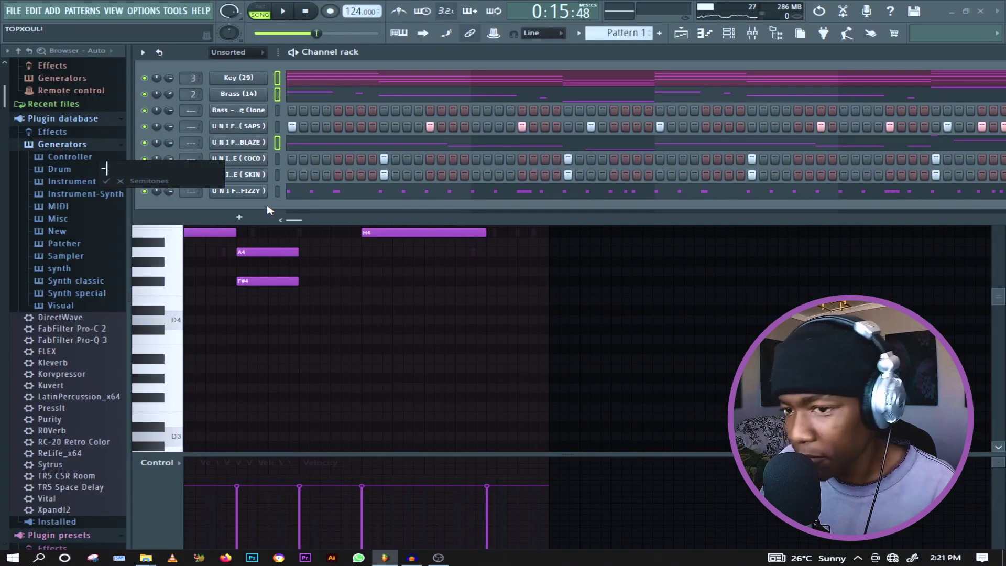
type("-2")
key("Return")
key("space")
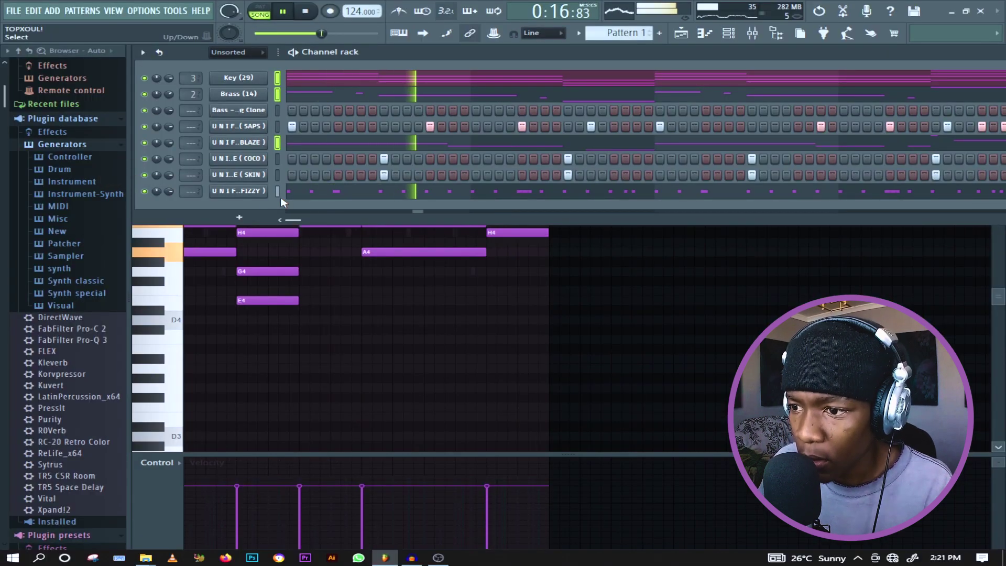